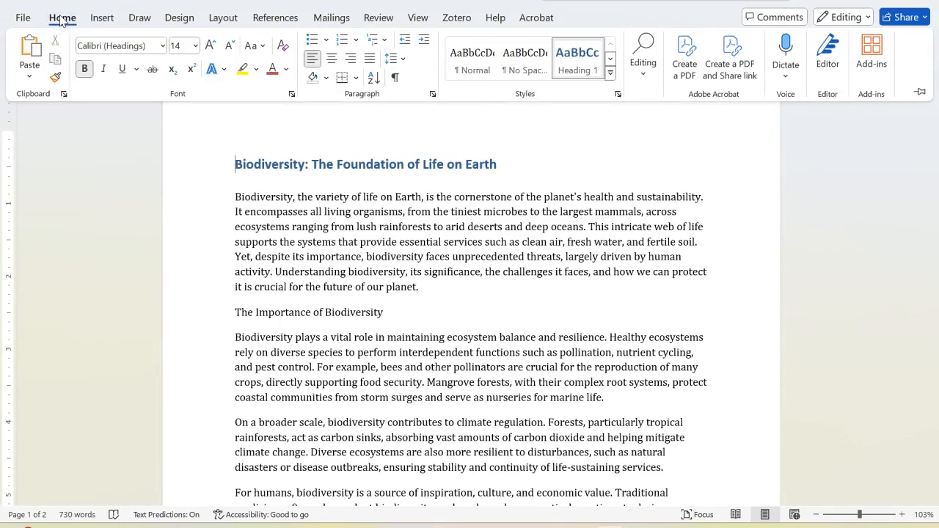
Select all the text in the document and check that the selection covers every page
double_click(63, 17)
double_click(62, 18)
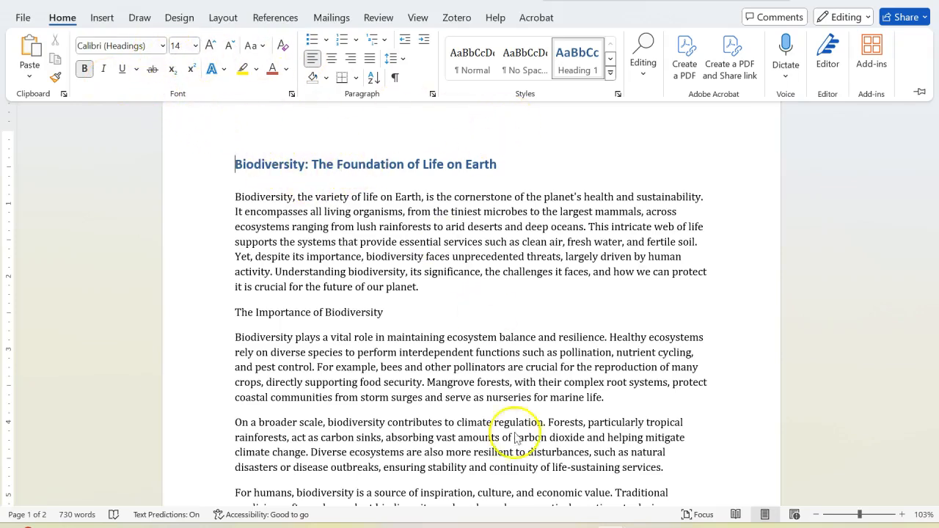
double_click(60, 18)
click(61, 19)
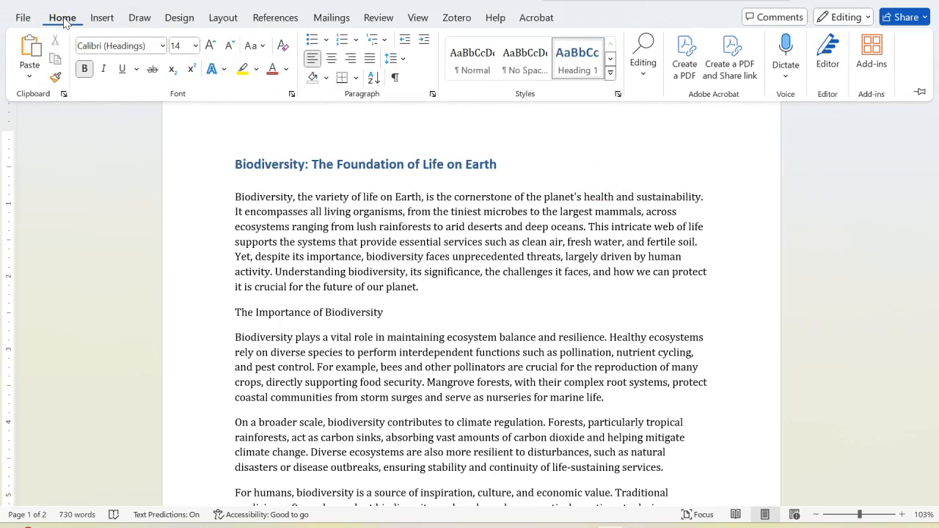
click(644, 77)
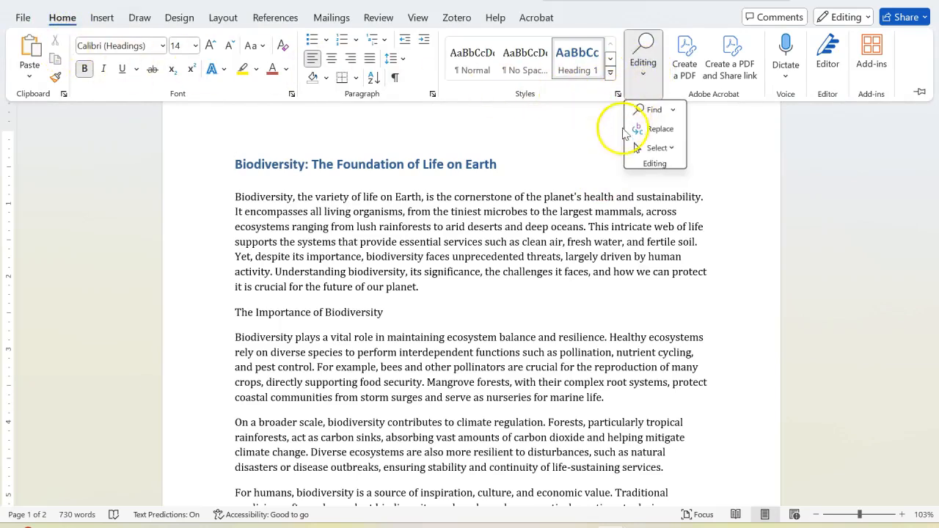
click(662, 148)
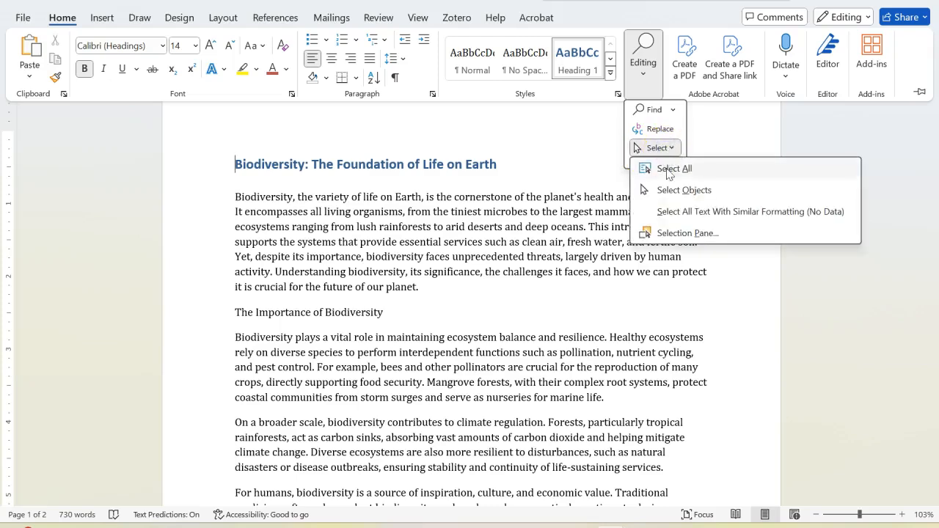
click(669, 169)
scroll(497, 272, down, 8)
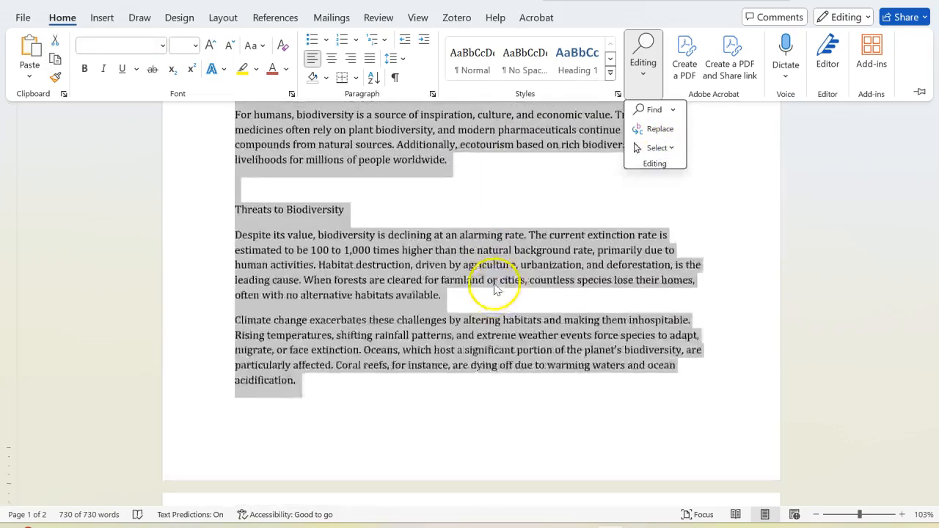
scroll(493, 287, down, 5)
scroll(494, 287, up, 9)
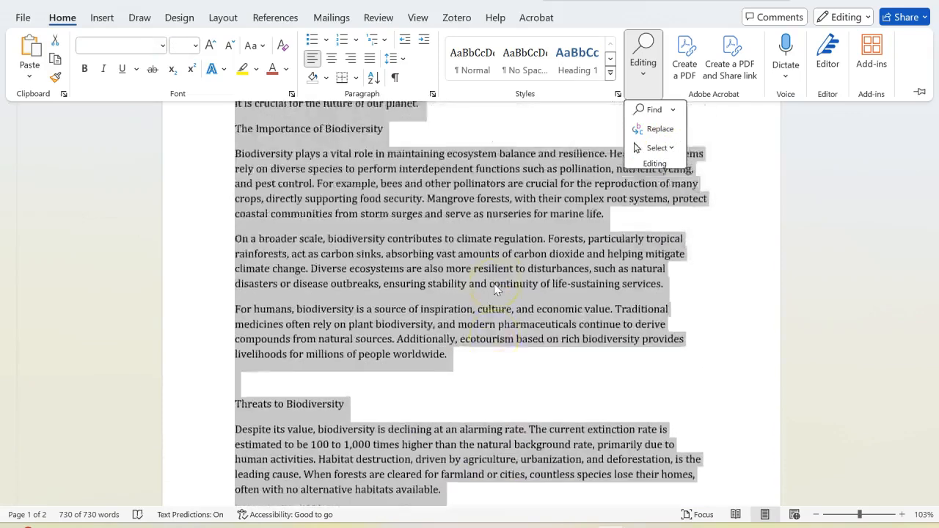
scroll(494, 284, up, 5)
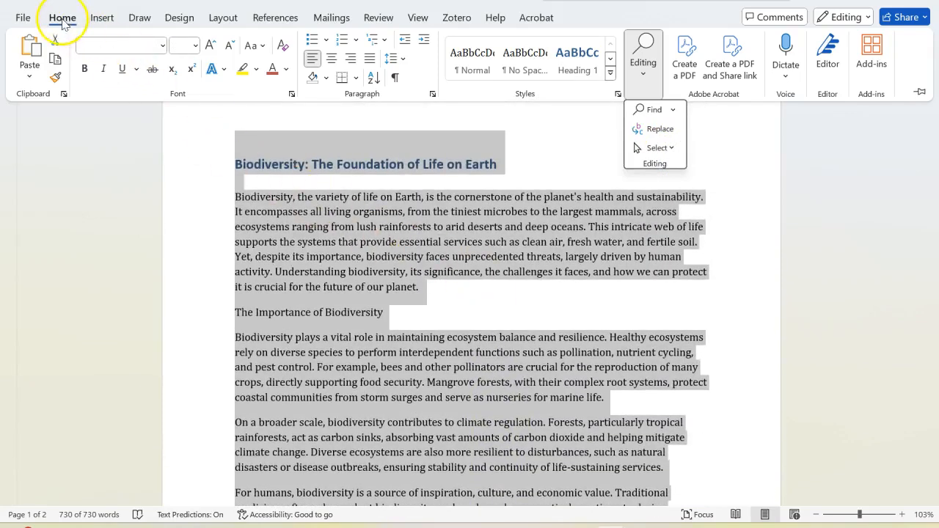
Change the font of the whole selected text to Georgia and its size to 12
click(62, 22)
scroll(62, 22, down, 1)
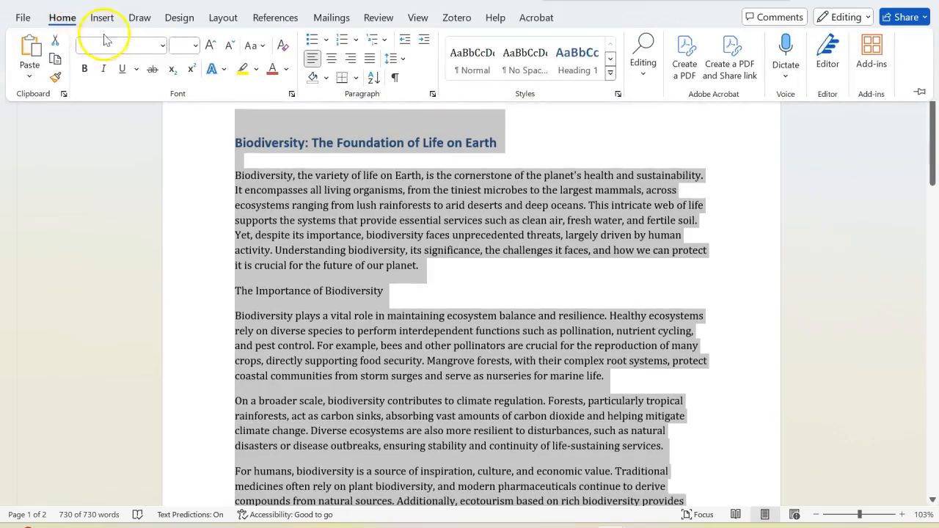
click(162, 46)
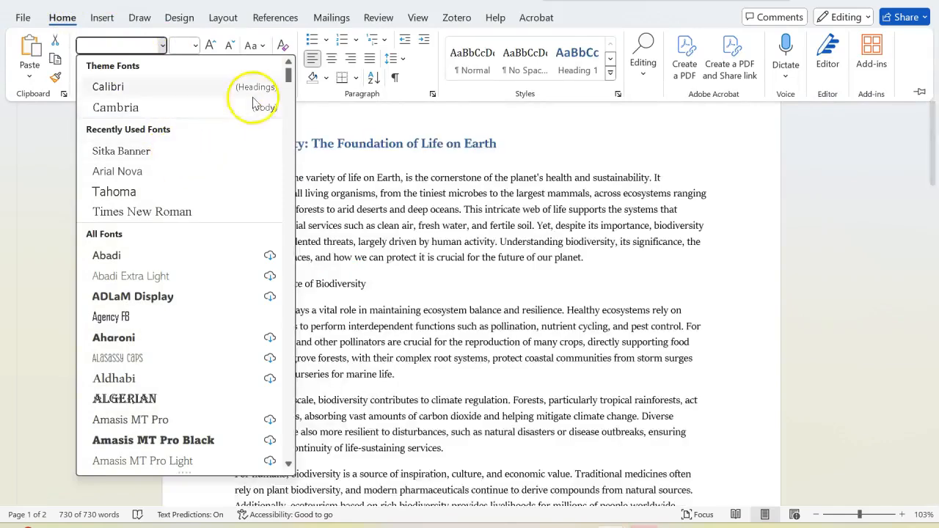
drag(293, 83, 256, 210)
scroll(264, 214, up, 2)
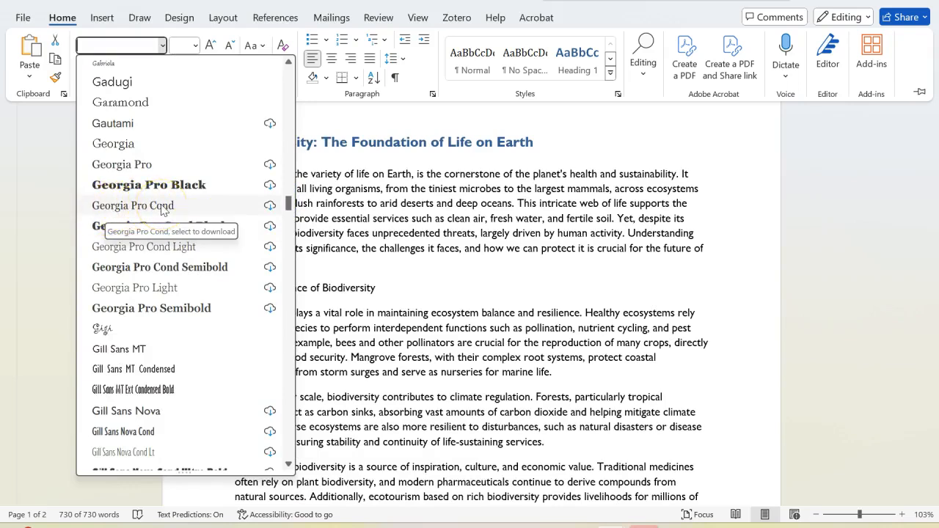
click(127, 150)
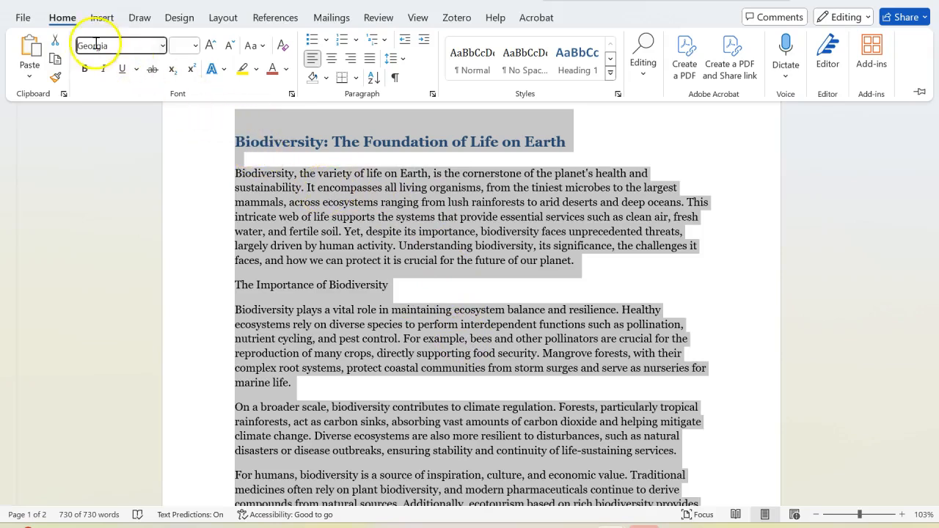
click(196, 47)
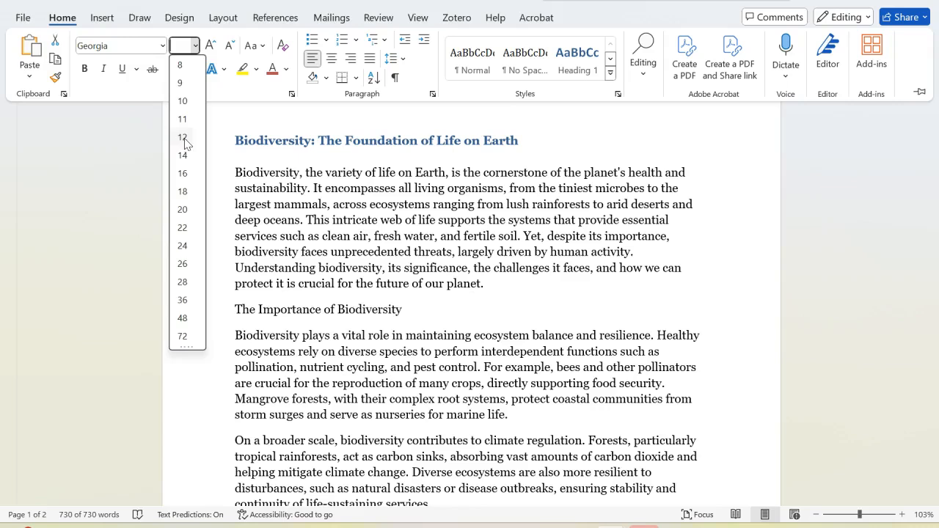
click(183, 138)
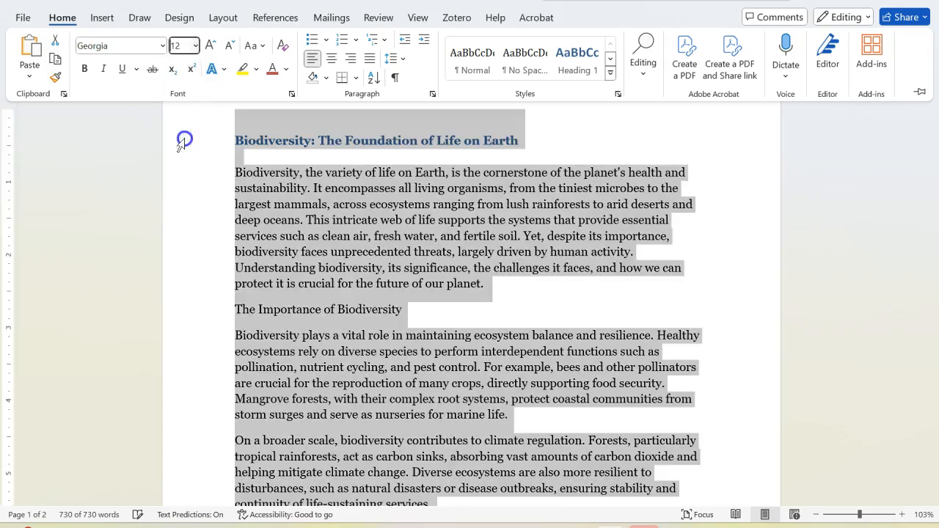
scroll(272, 161, up, 1)
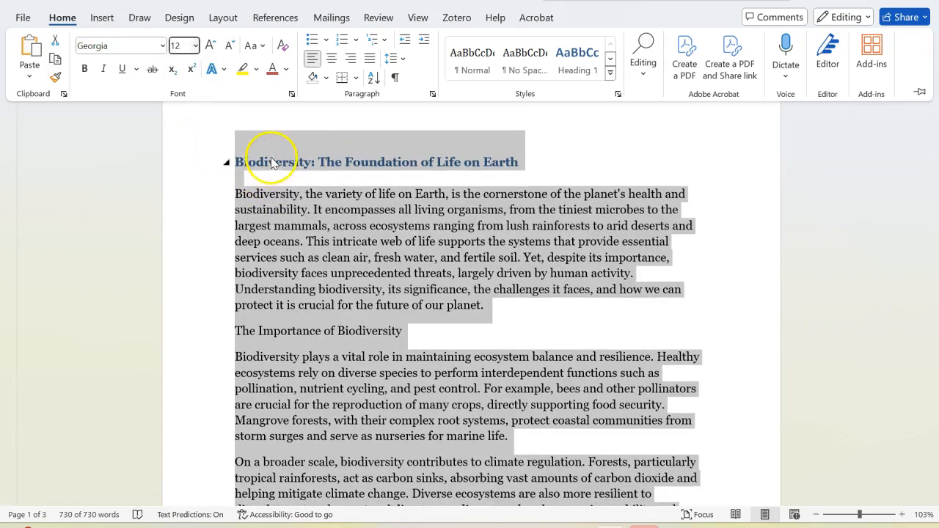
click(477, 162)
drag(517, 162, 248, 162)
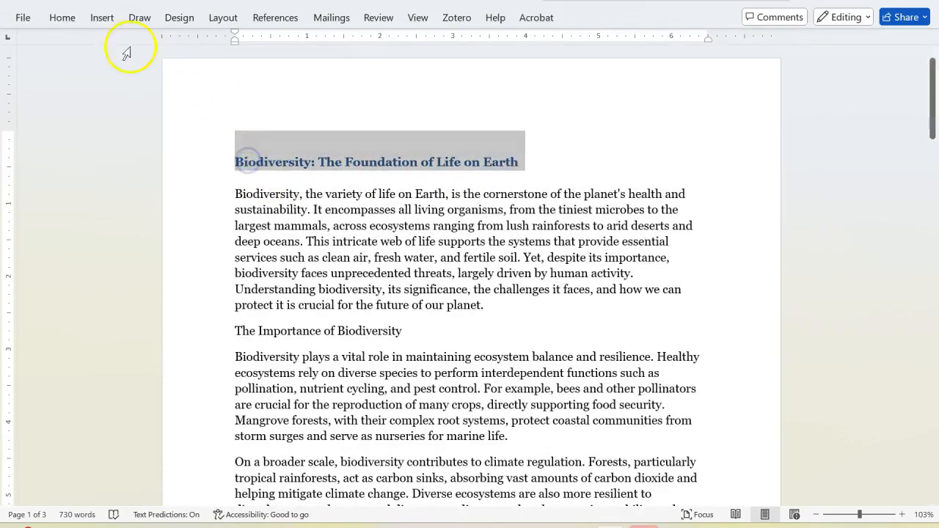
click(60, 19)
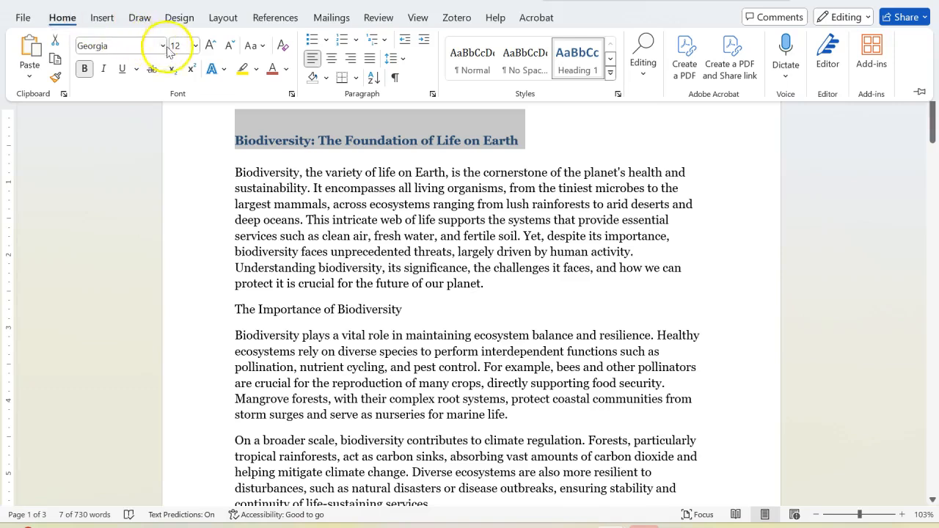
click(195, 46)
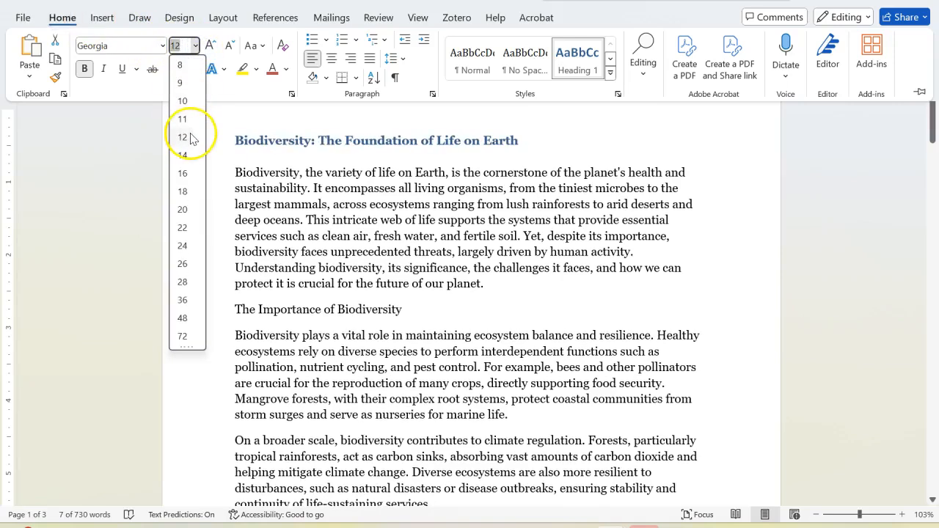
click(425, 155)
click(503, 142)
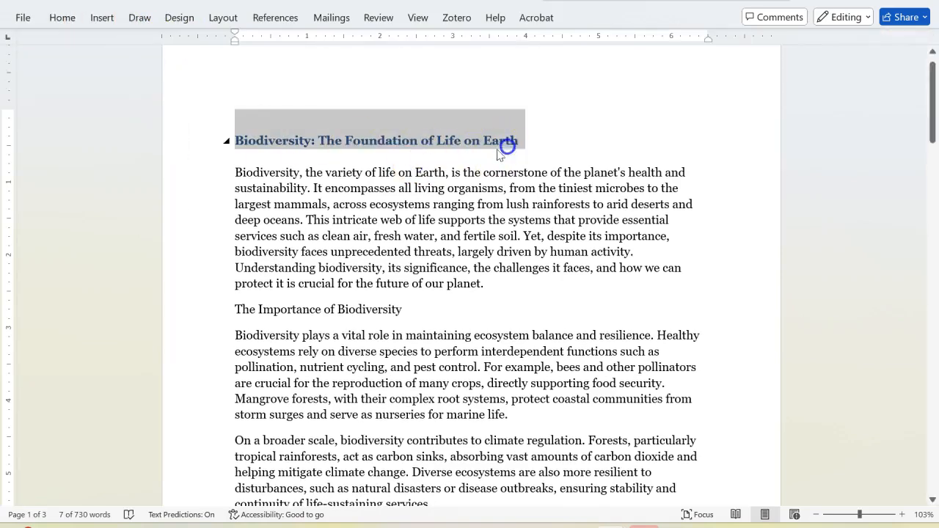
click(532, 138)
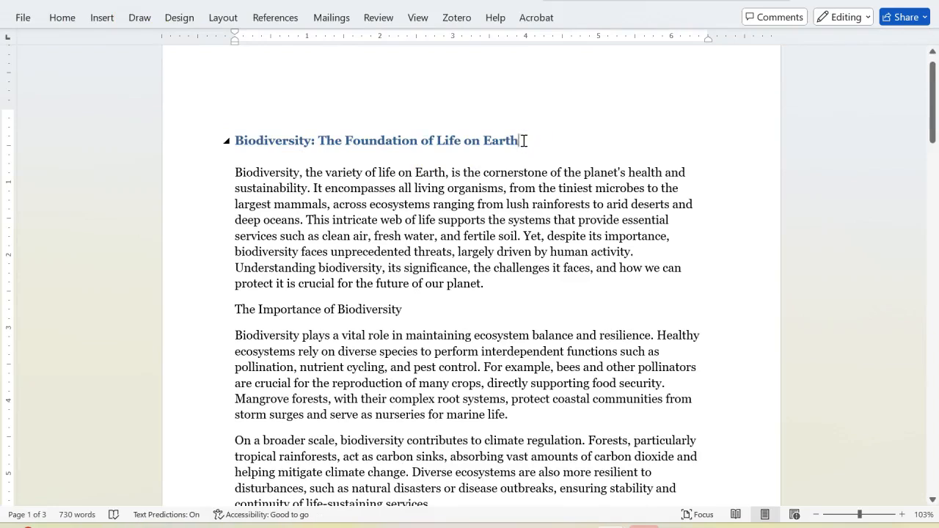
Set the font size of the title "Biodiversity: The Foundation of Life on Earth" to 14
drag(514, 140, 119, 74)
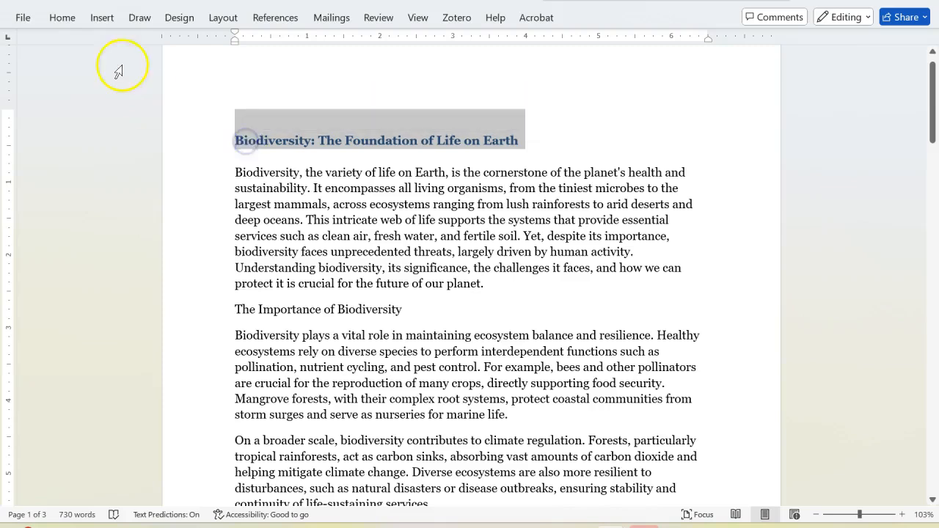
click(62, 22)
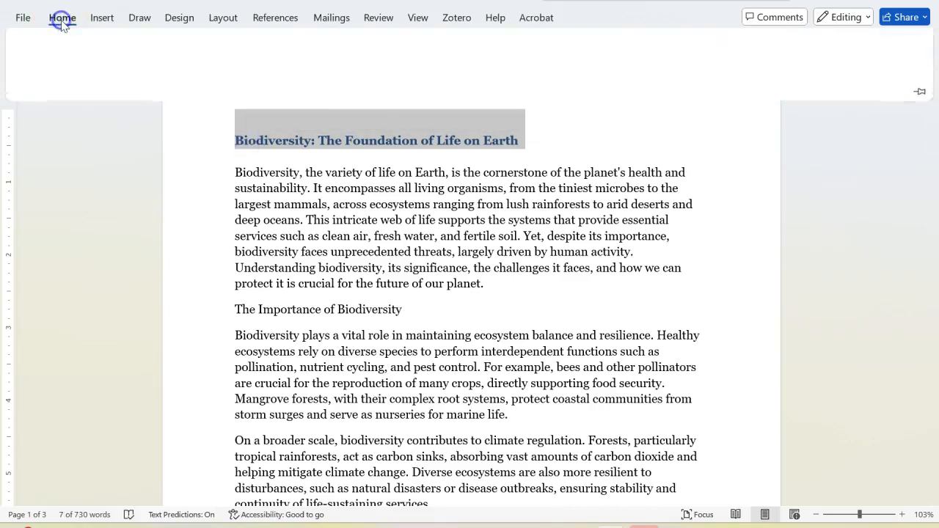
click(195, 46)
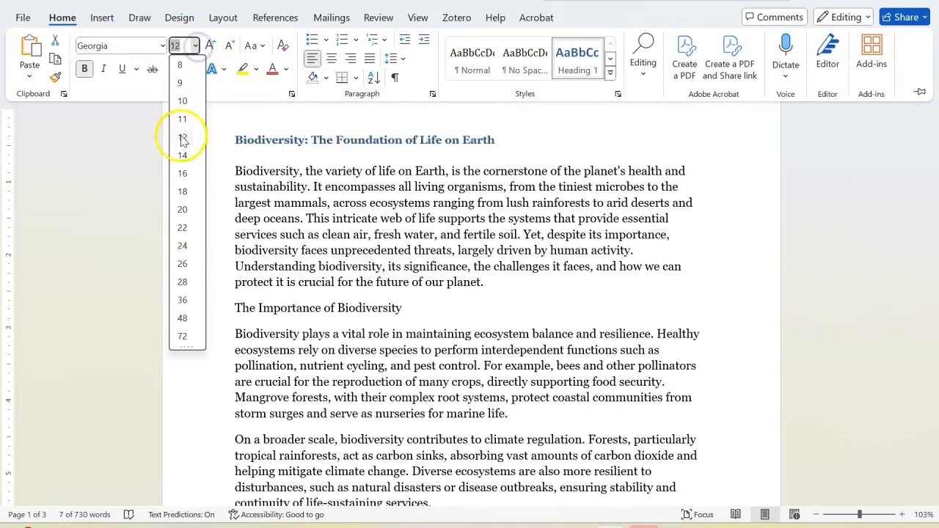
click(183, 155)
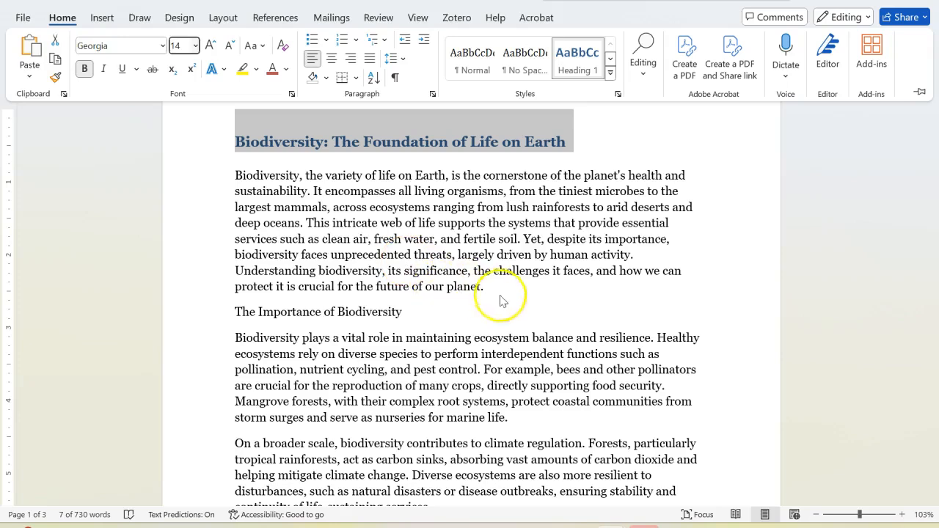
key(ctrl+F1)
click(569, 152)
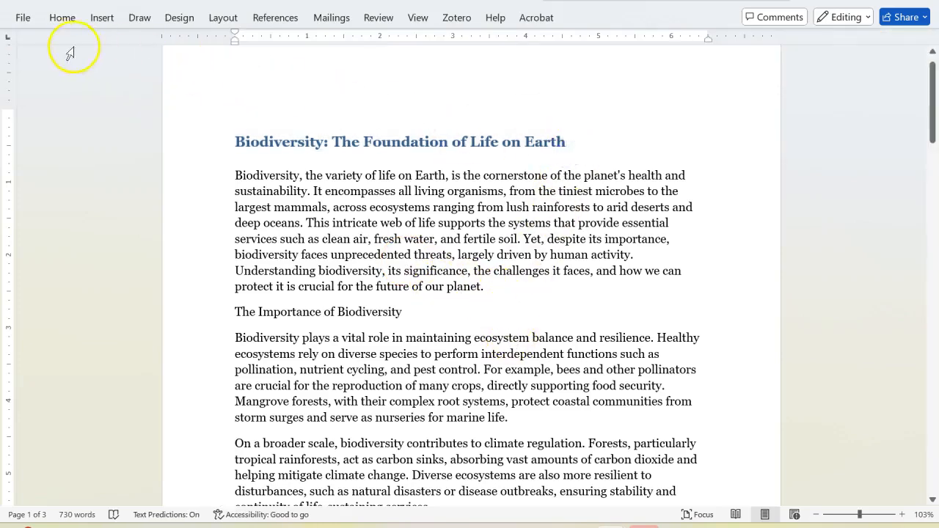
Select the entire document text again, including the title
click(63, 19)
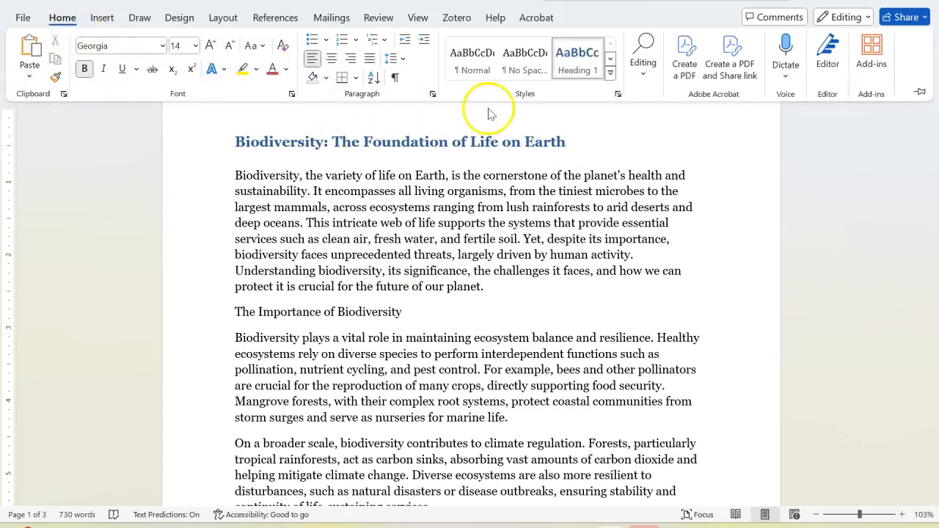
click(642, 73)
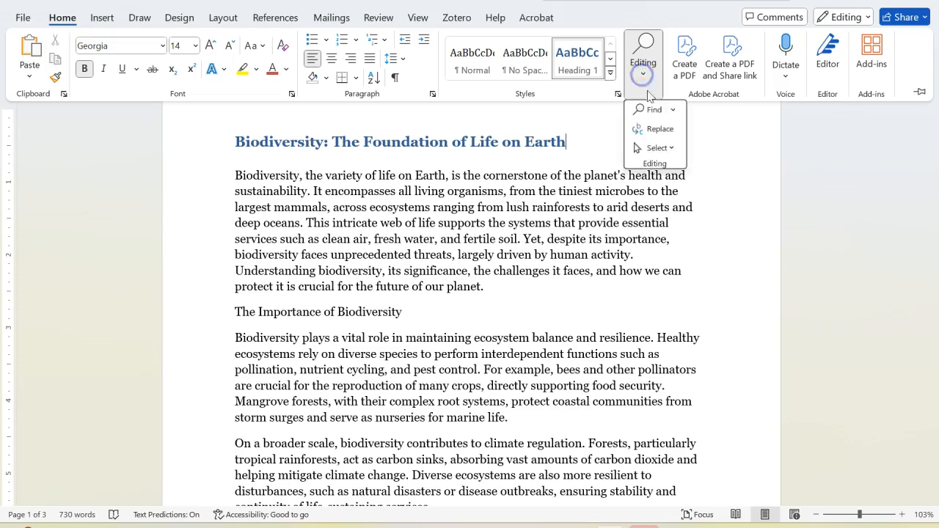
click(668, 148)
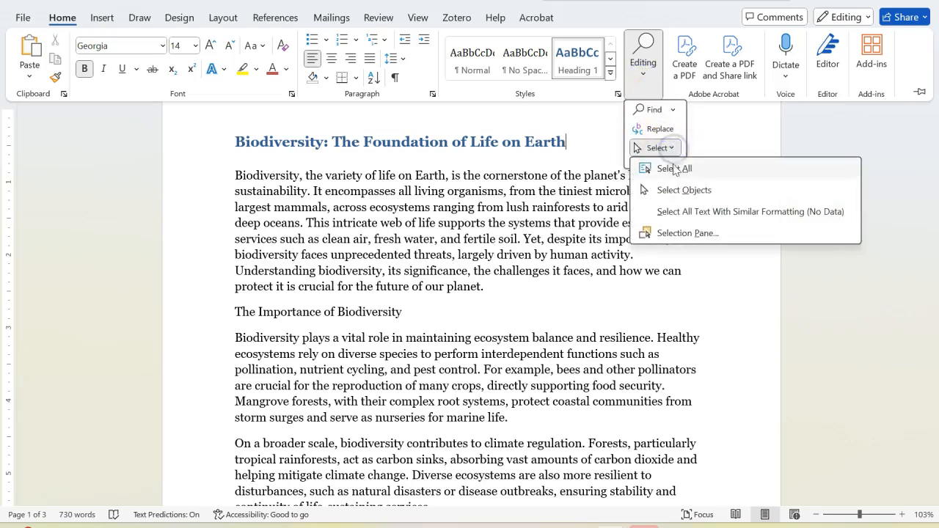
click(669, 168)
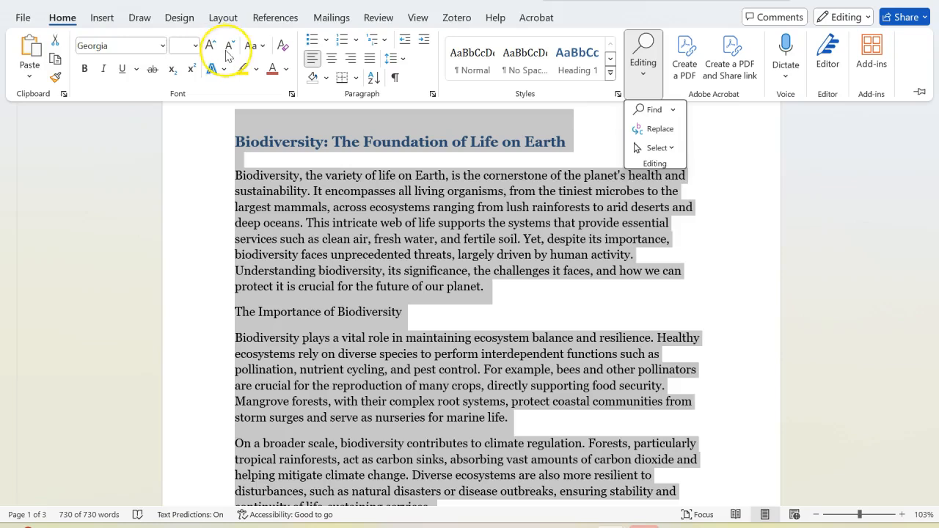
click(39, 74)
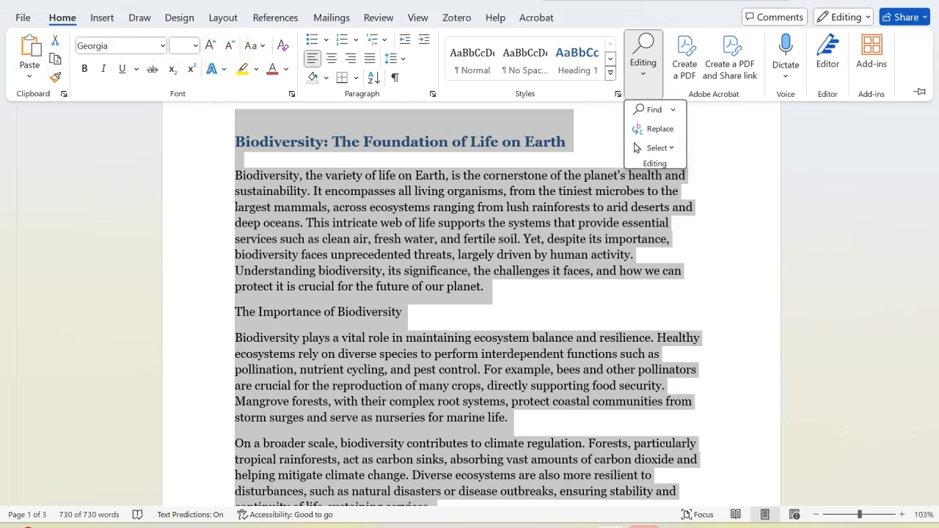
Recolor all the selected text light green, choosing from the standard palette of additional font colors
click(289, 73)
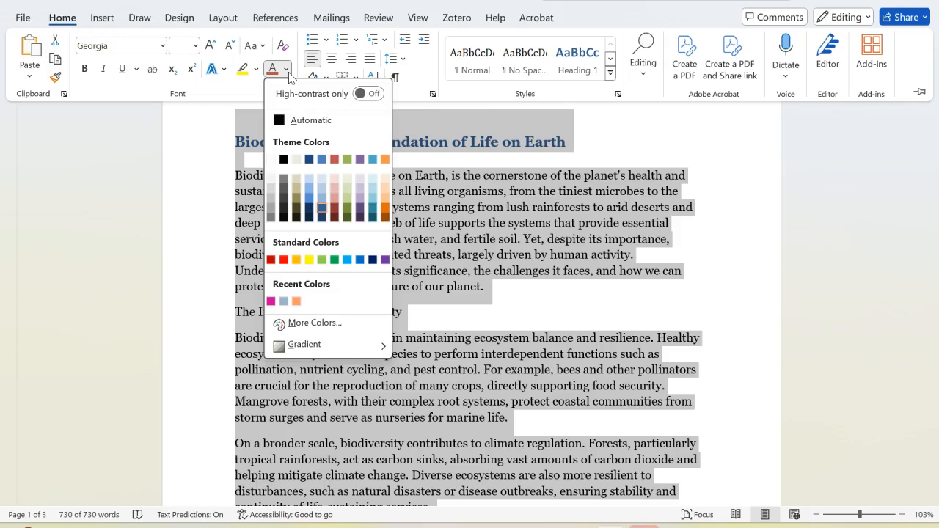
click(306, 206)
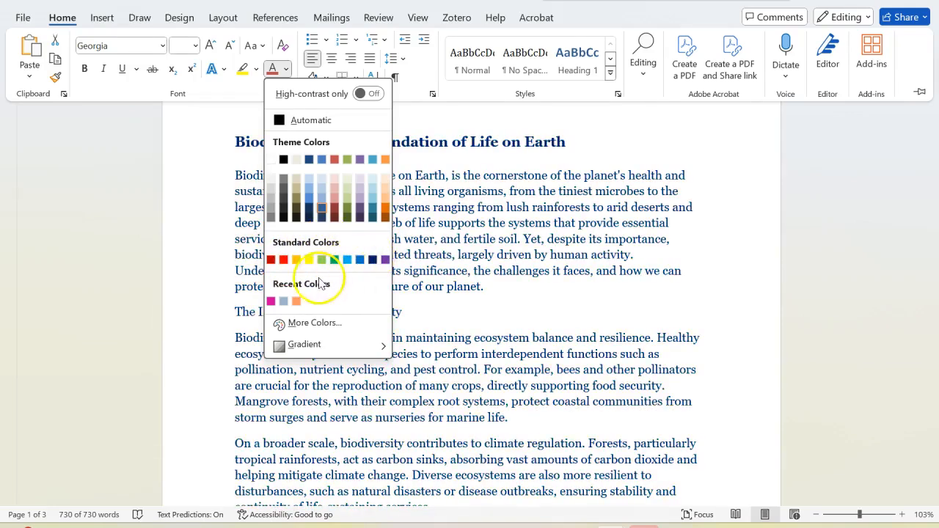
click(323, 325)
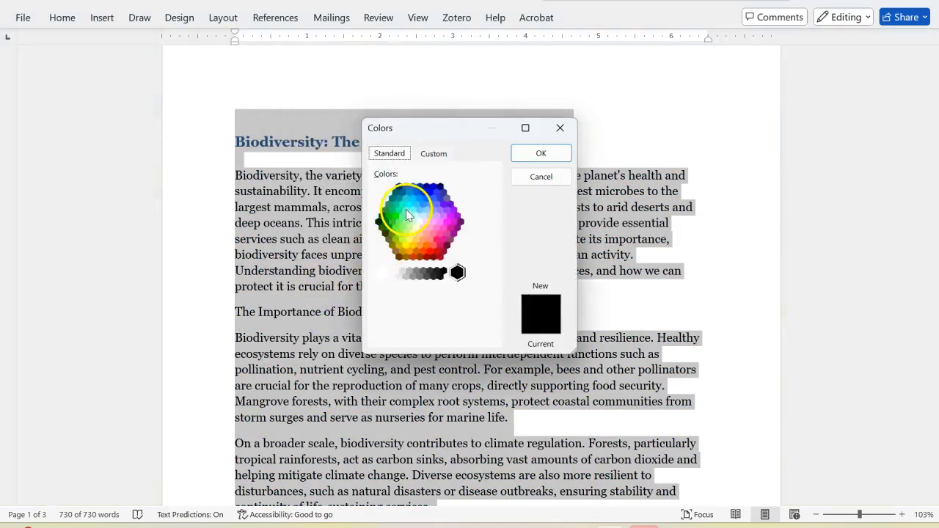
click(409, 218)
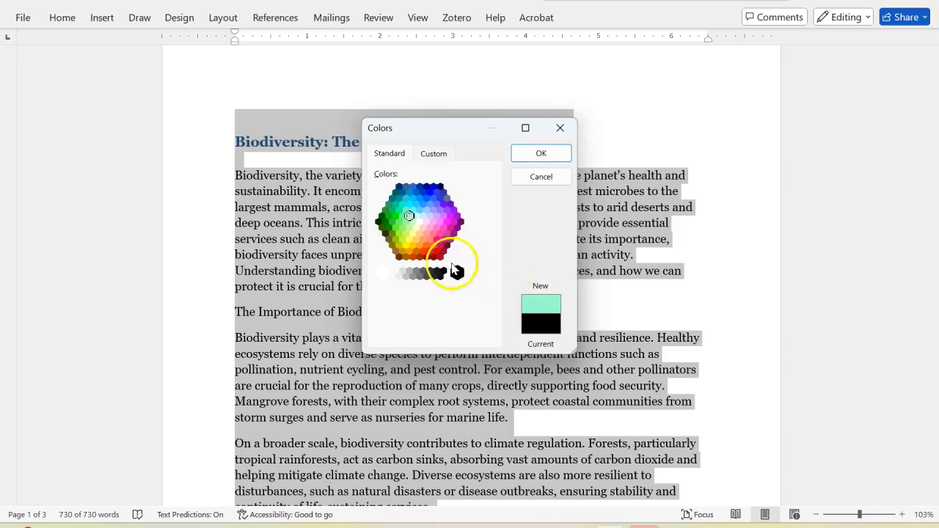
click(440, 237)
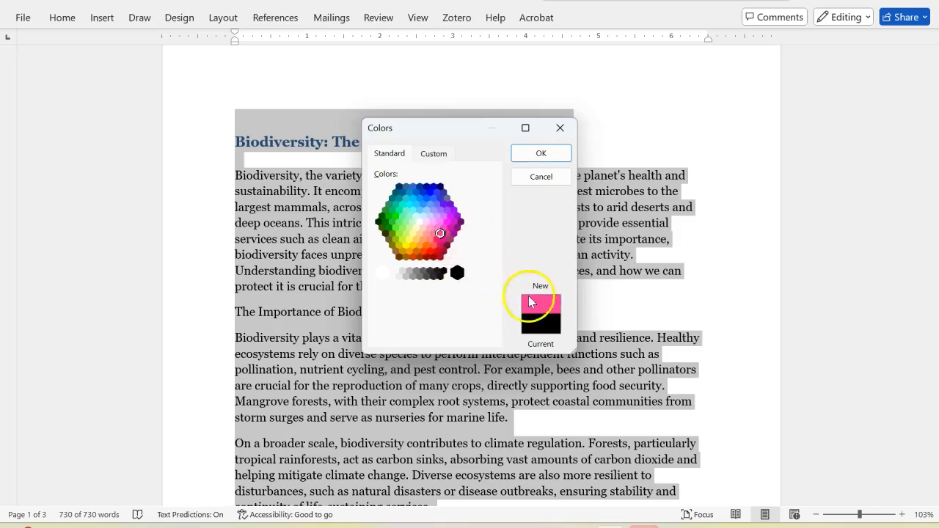
click(434, 197)
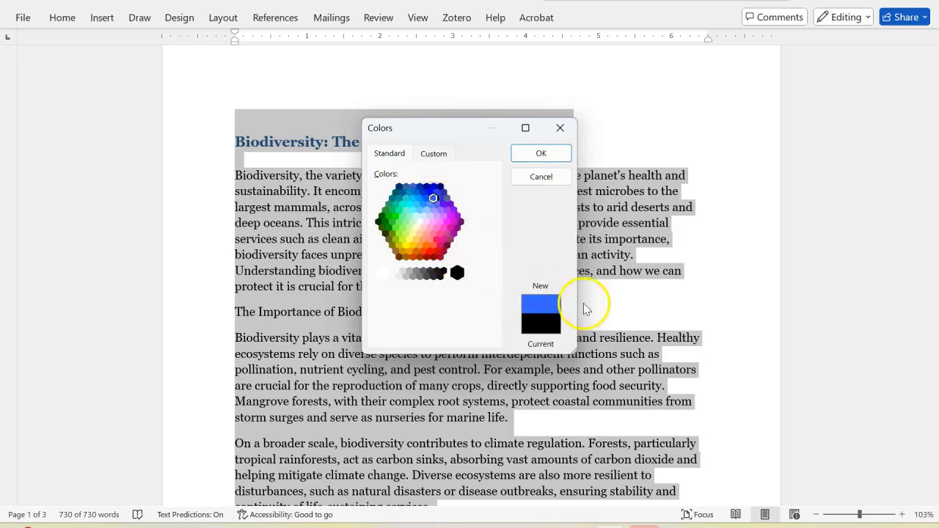
click(403, 217)
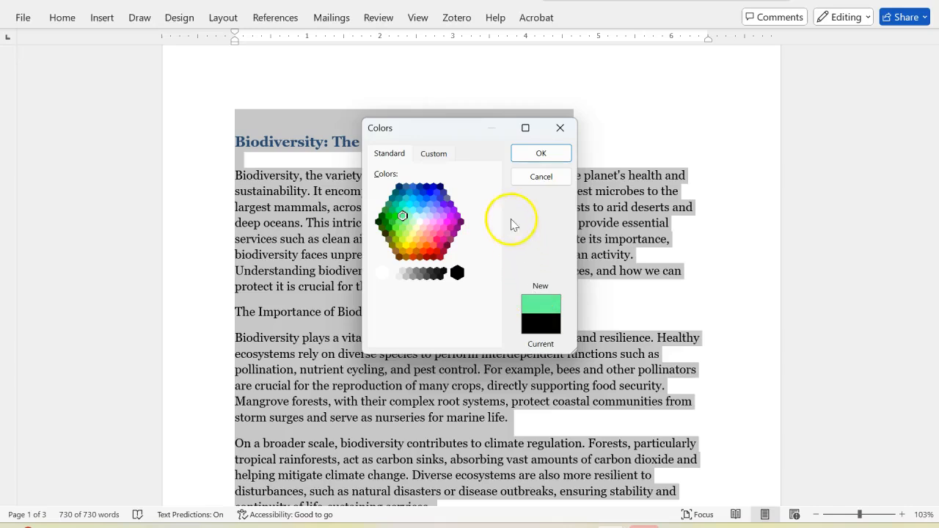
click(535, 155)
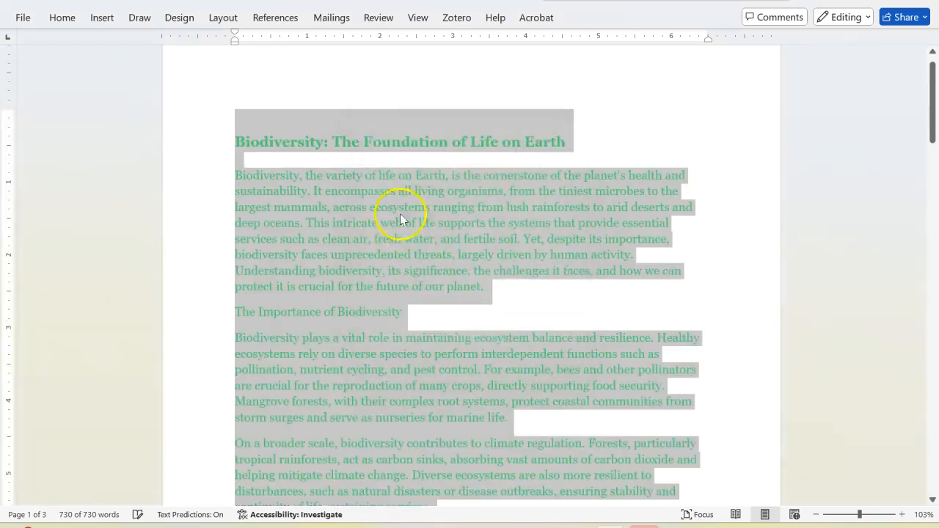
Give the whole selected text the custom salmon font color #F7866F, then deselect the text
click(63, 19)
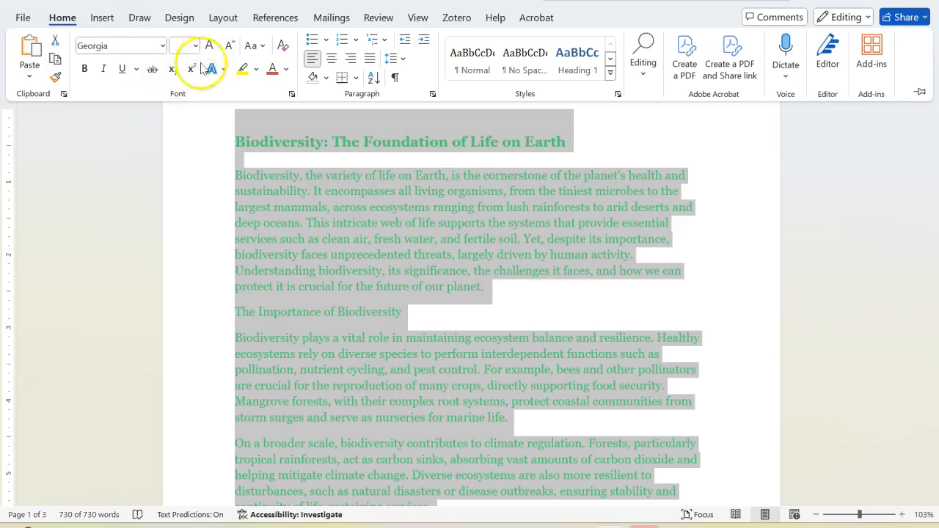
click(286, 69)
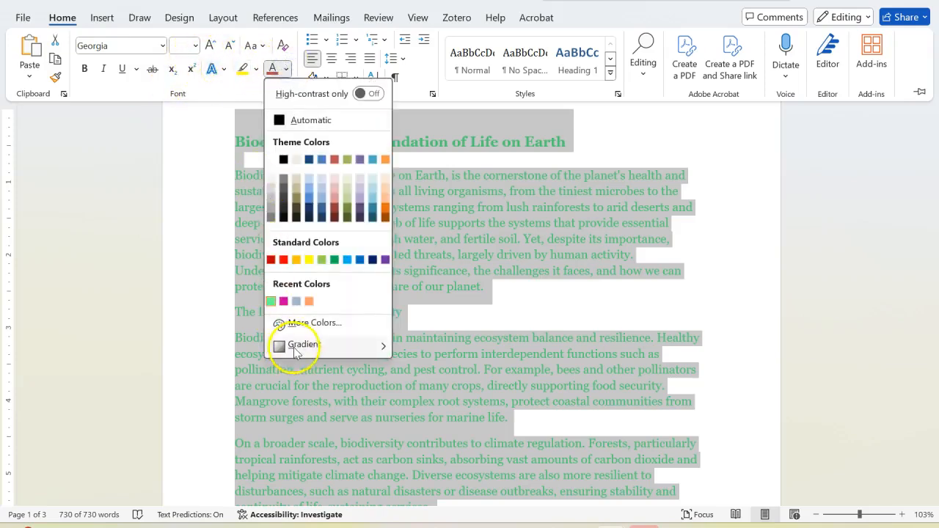
click(322, 322)
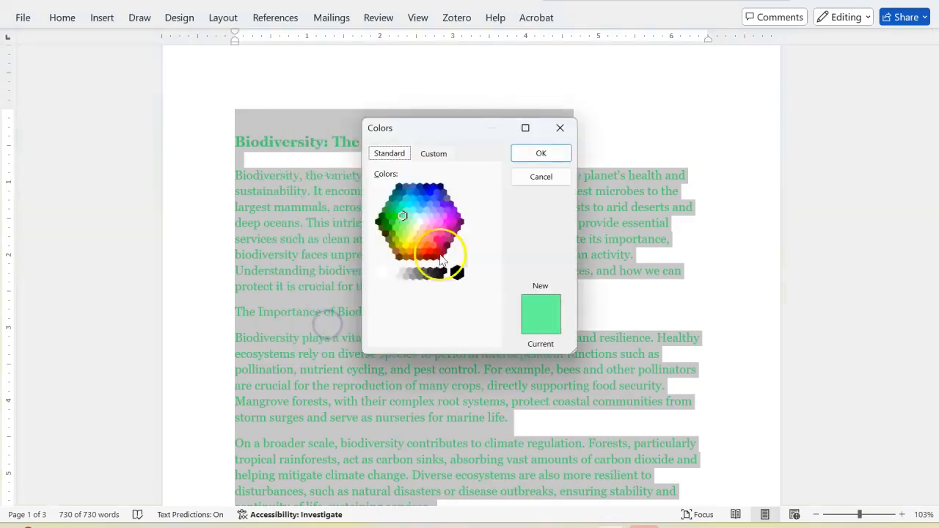
click(433, 155)
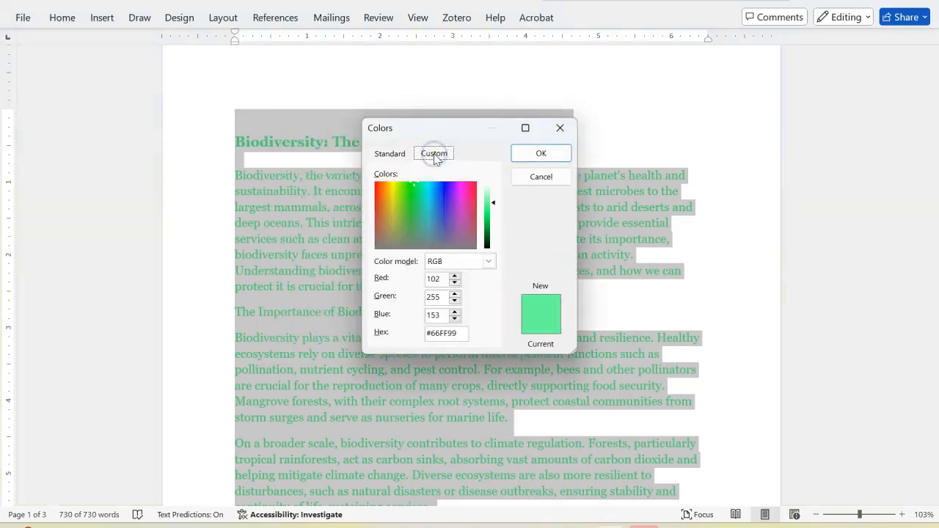
drag(408, 200, 435, 214)
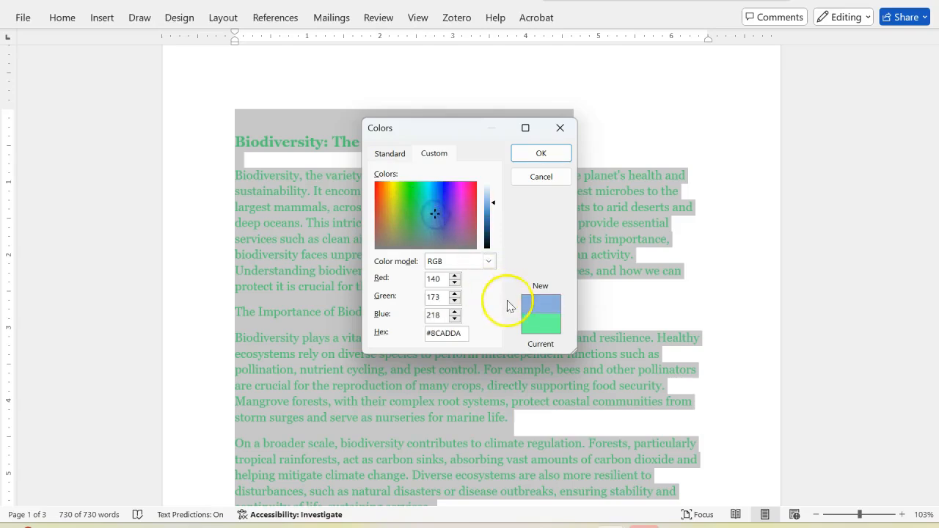
click(448, 191)
click(406, 192)
click(447, 214)
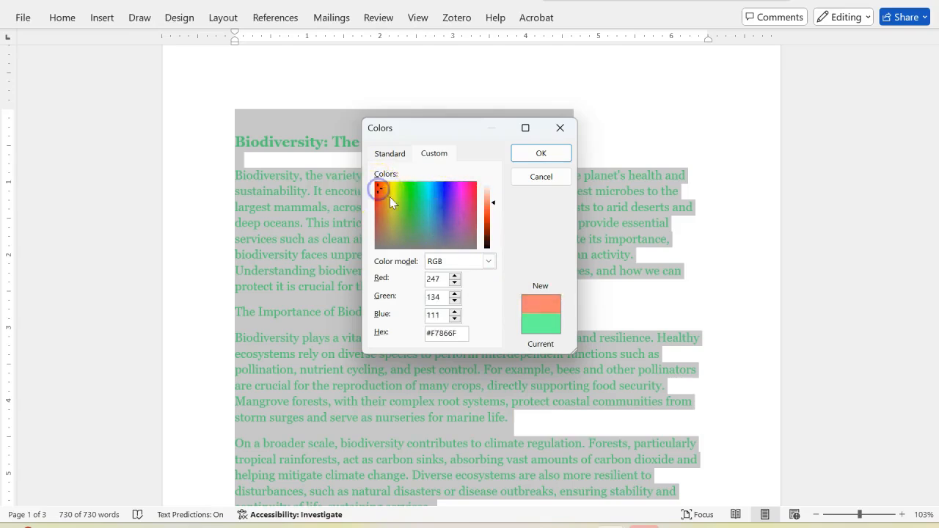
click(541, 152)
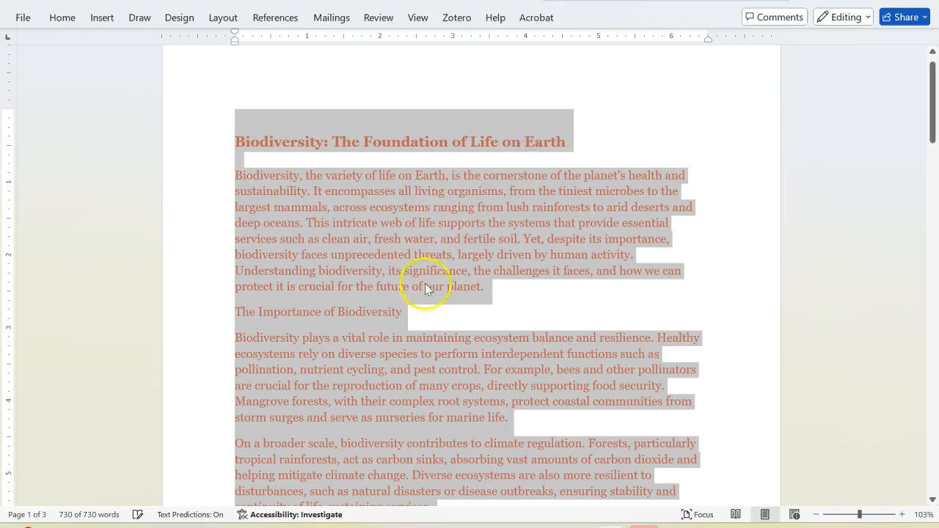
click(519, 322)
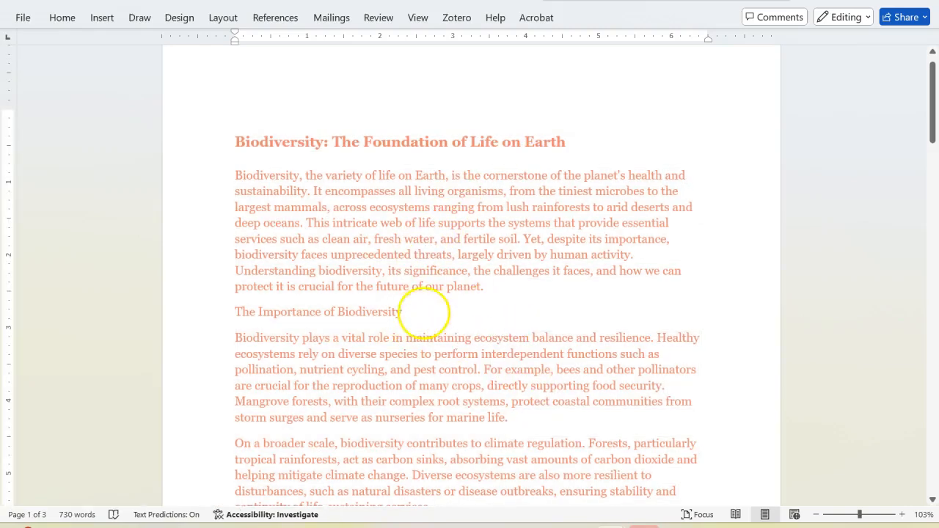
Select the entire document again, set its font color to Automatic, and clear the selection after checking it
click(63, 17)
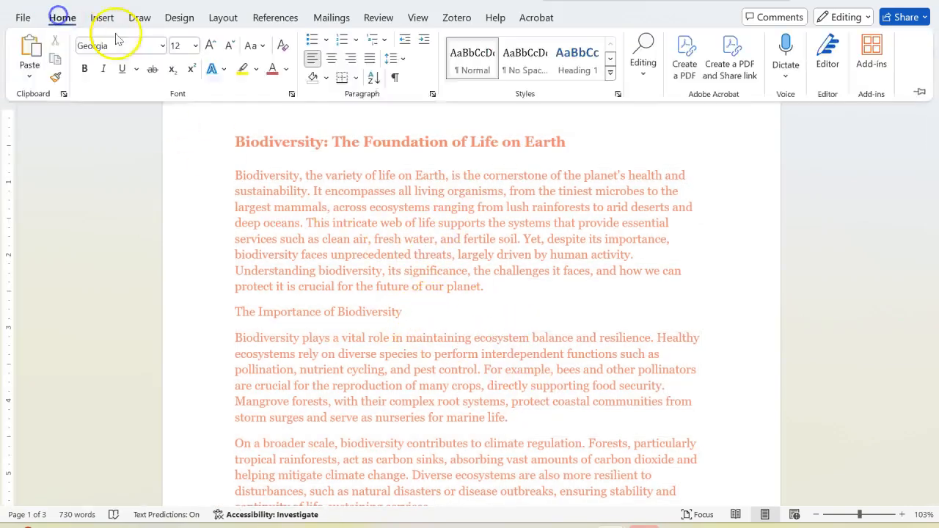
click(642, 63)
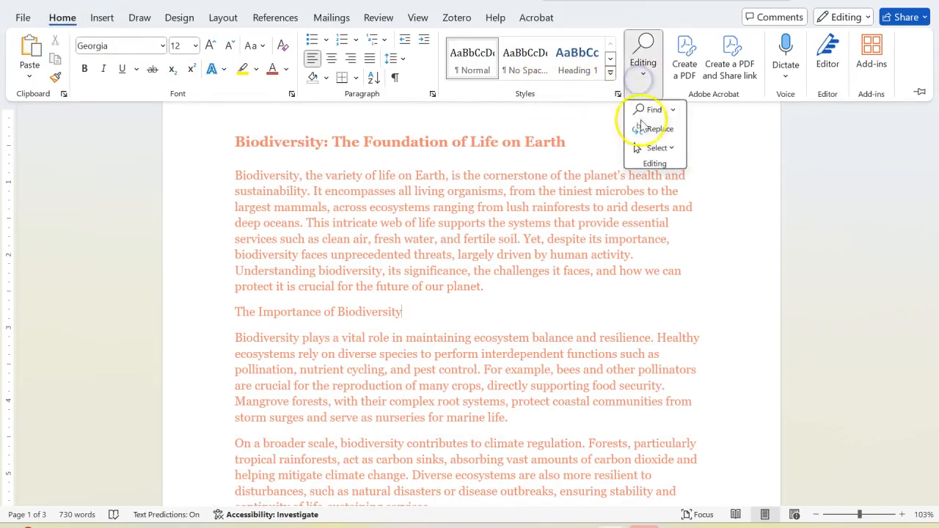
click(660, 148)
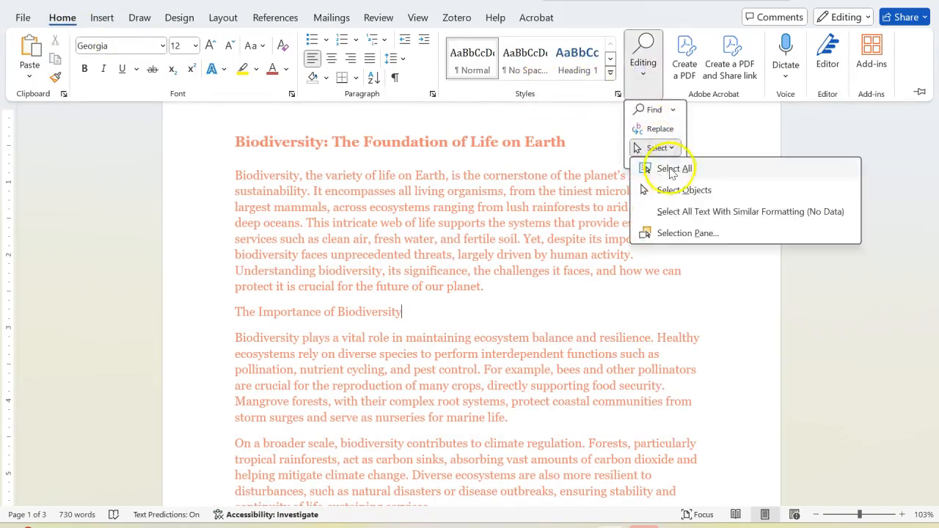
click(673, 166)
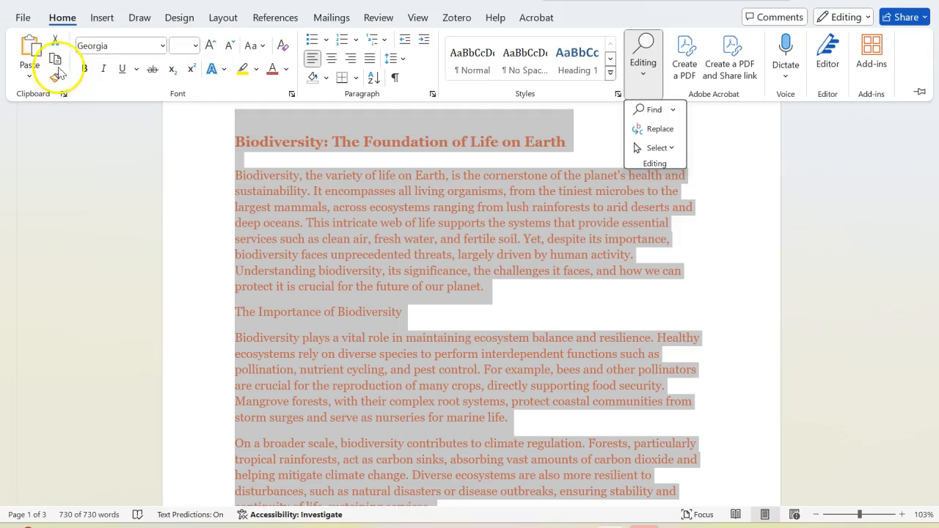
click(285, 69)
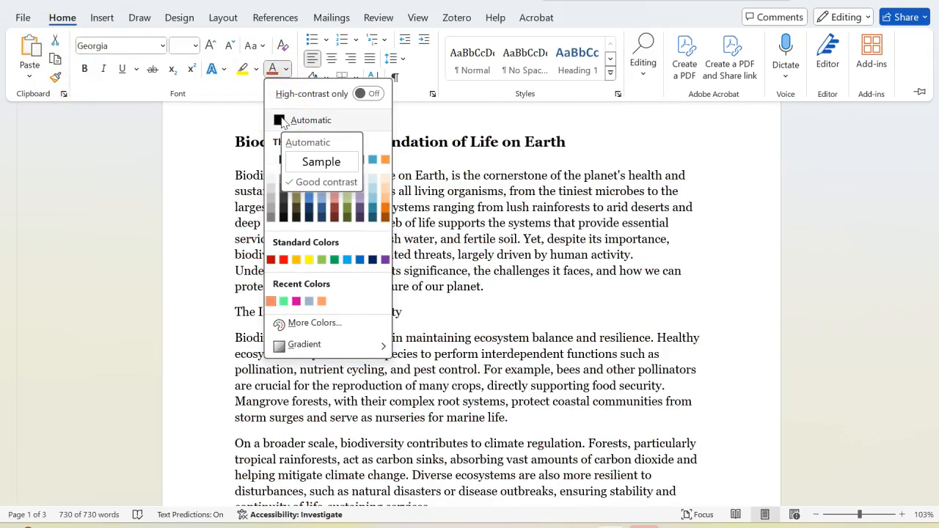
click(282, 122)
scroll(455, 288, down, 1)
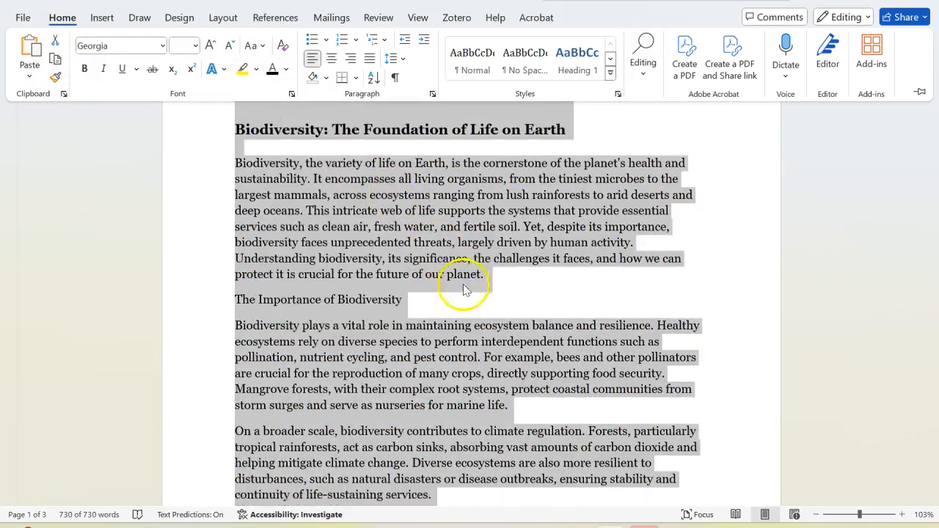
scroll(400, 234, up, 2)
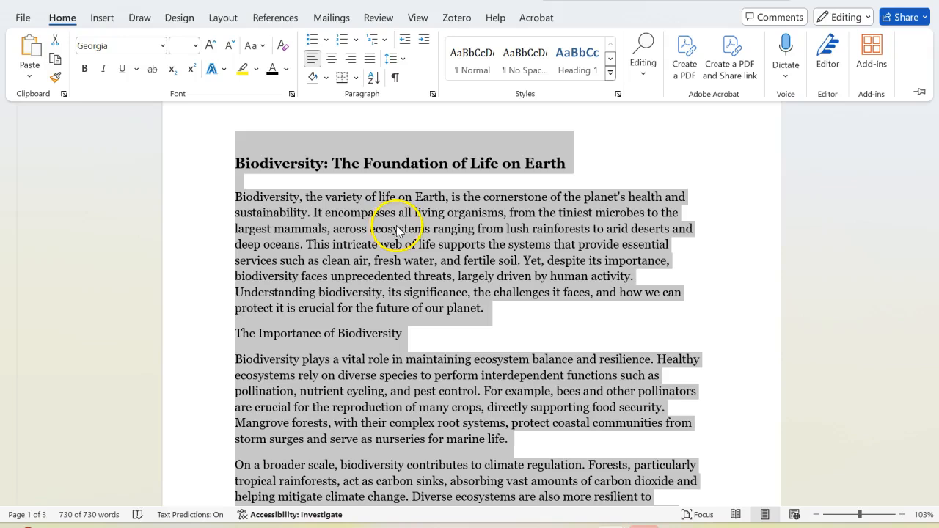
key(ctrl+F1)
click(445, 198)
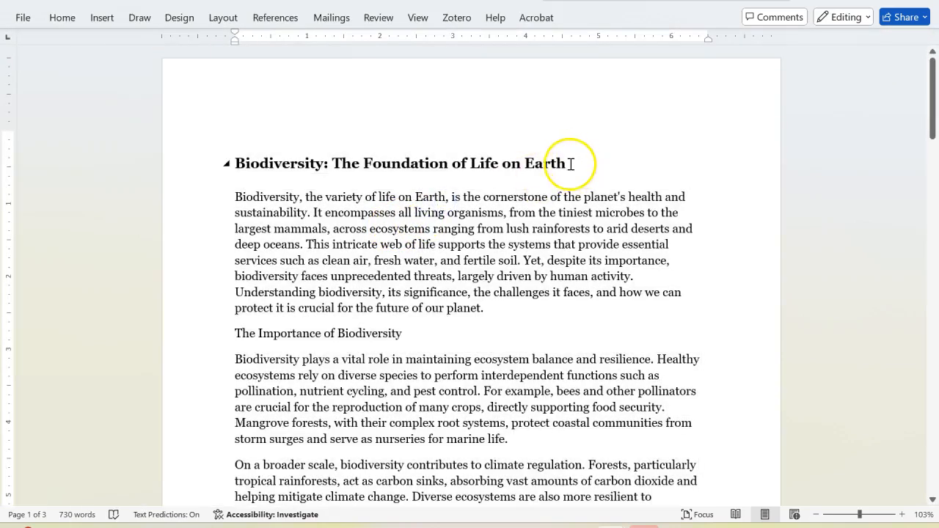
Change the font color of the title "Biodiversity: The Foundation of Life on Earth" to a dark blue theme shade
drag(569, 164, 264, 171)
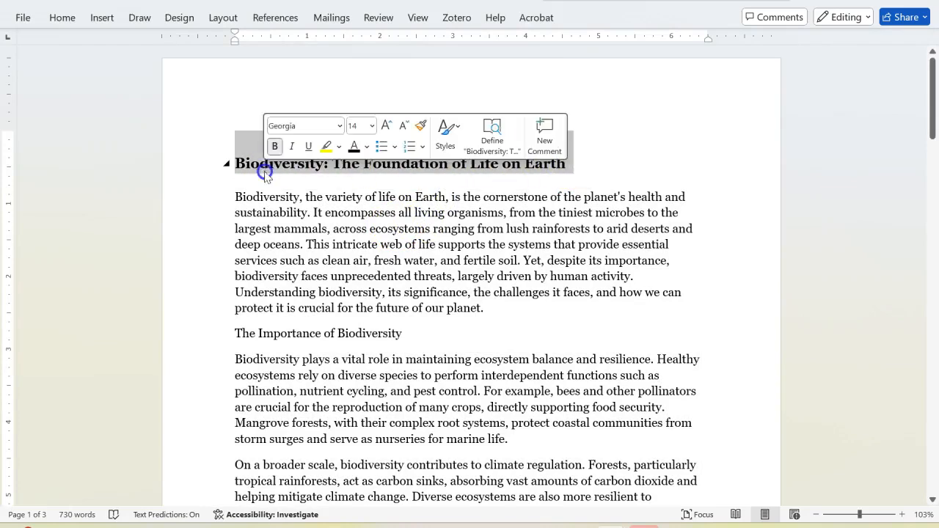
click(62, 19)
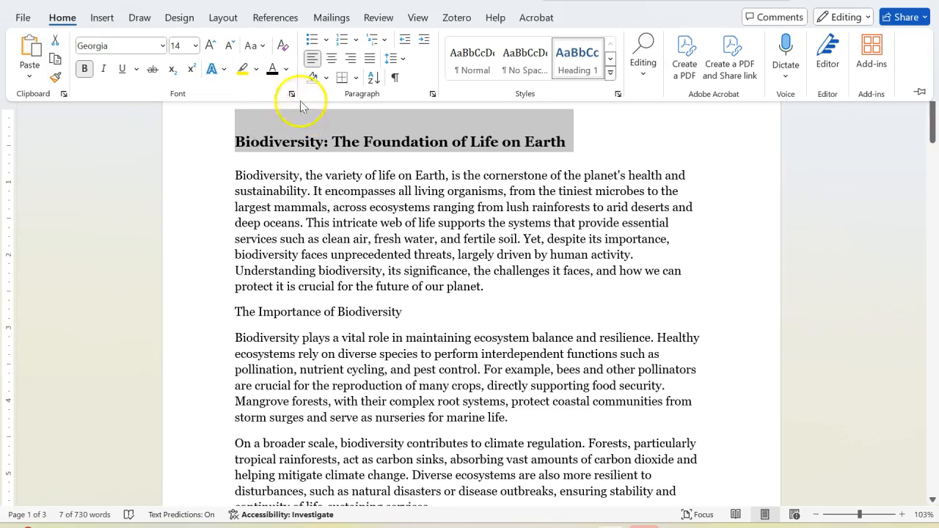
click(286, 69)
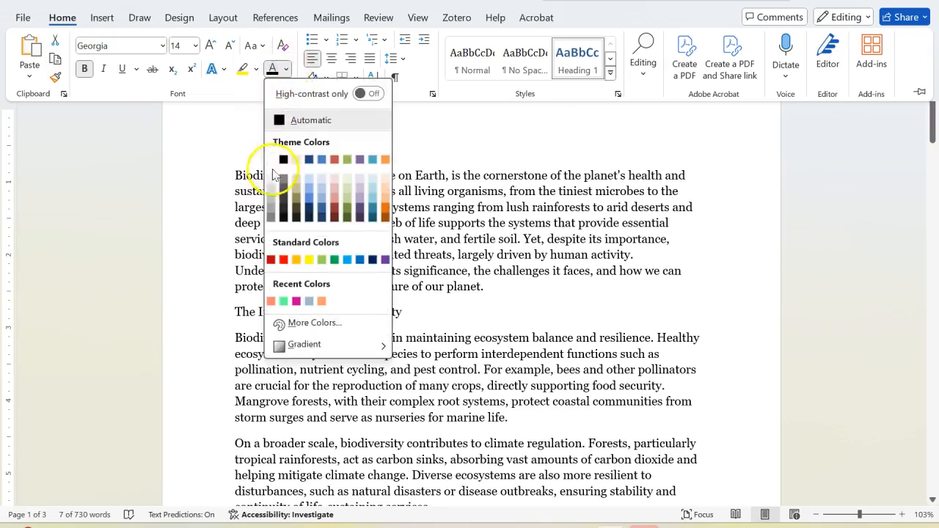
click(311, 211)
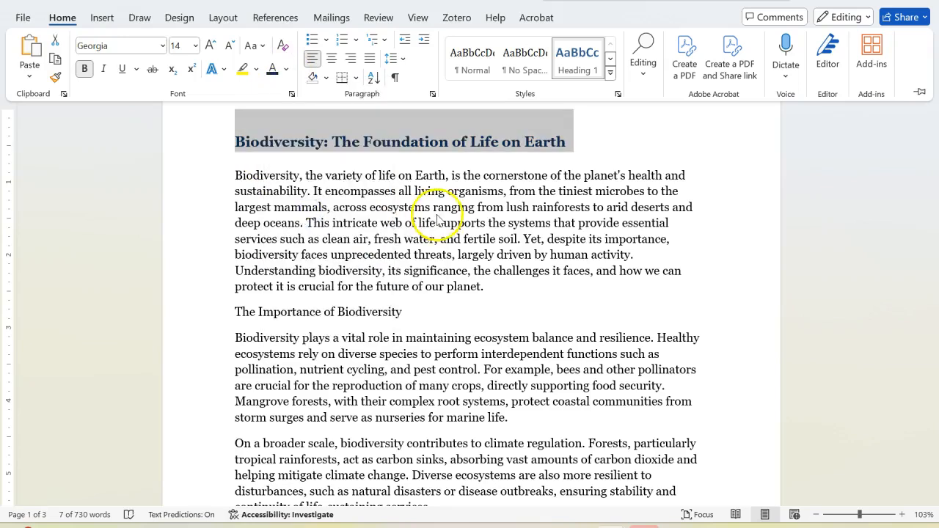
key(ctrl+F1)
click(479, 201)
drag(494, 286, 266, 161)
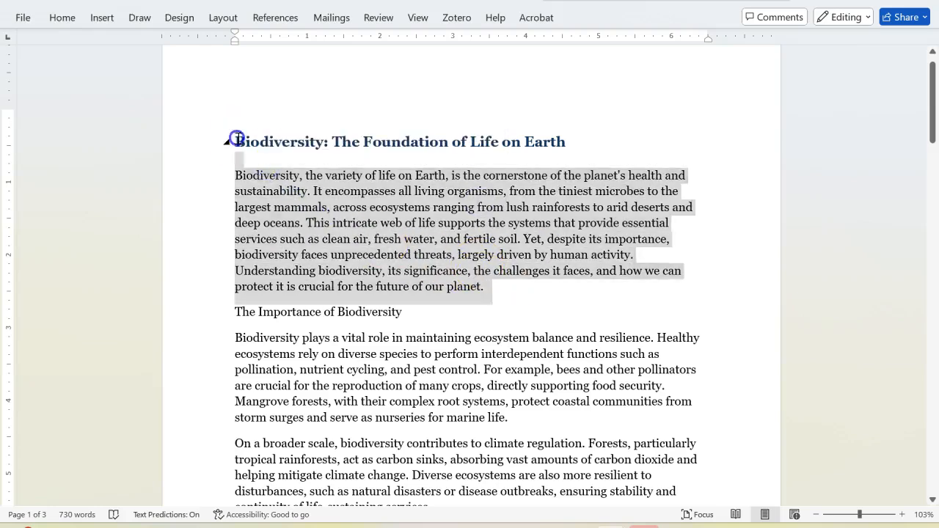
click(237, 140)
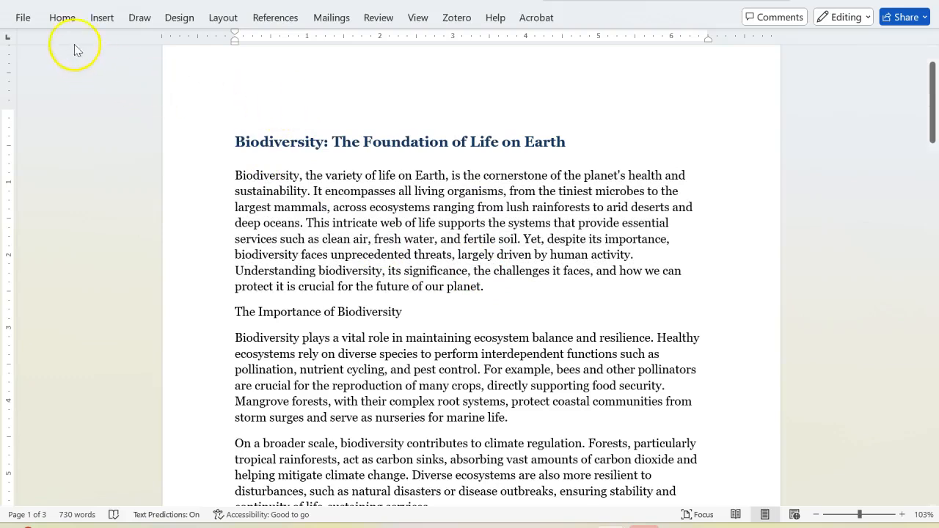
click(63, 19)
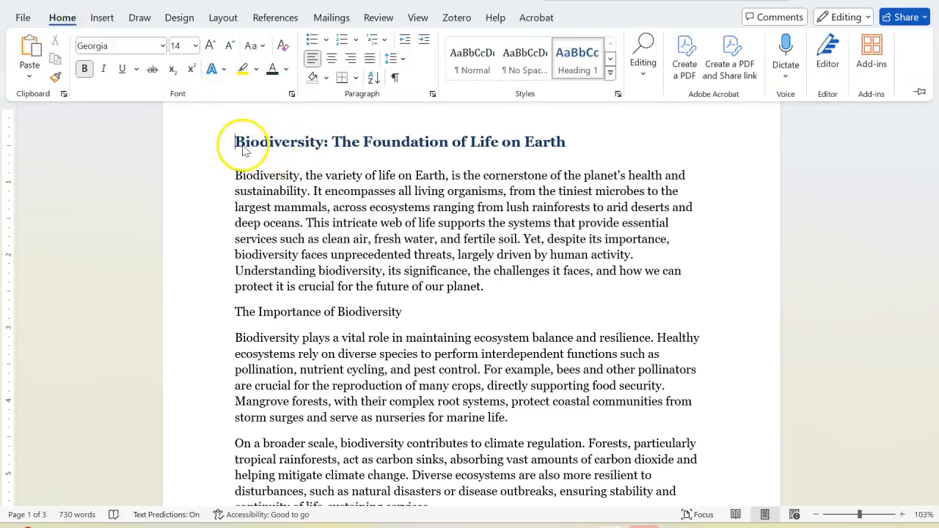
click(236, 141)
click(63, 18)
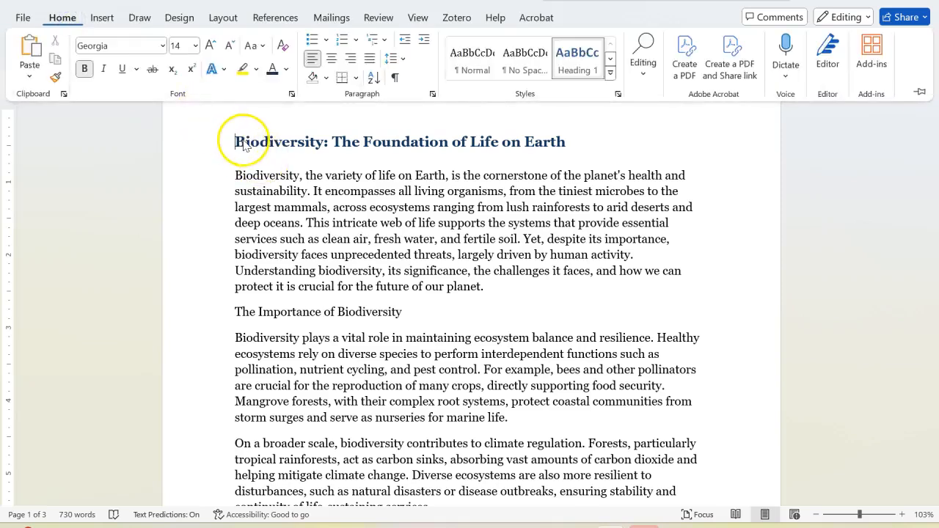
click(238, 143)
Select the title "Biodiversity: The Foundation of Life on Earth" and change its case to UPPERCASE
drag(242, 141, 559, 154)
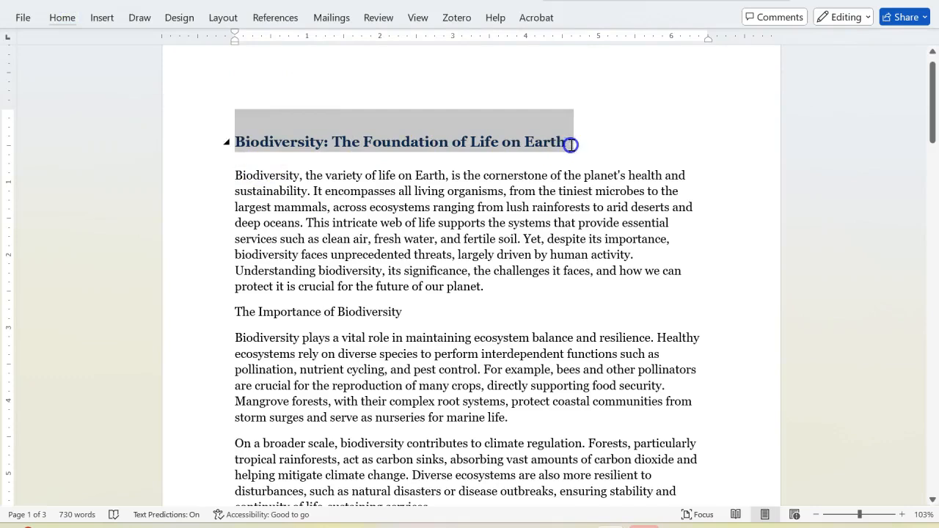
click(59, 22)
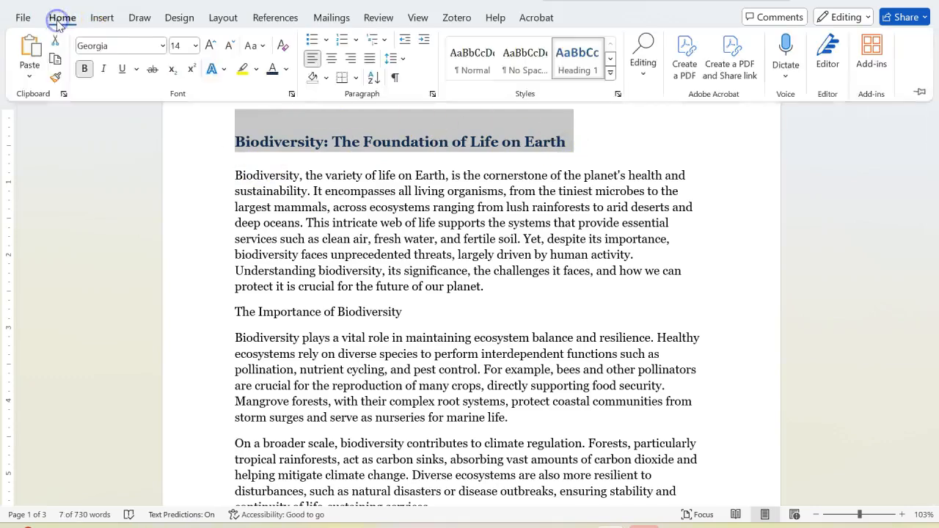
click(262, 47)
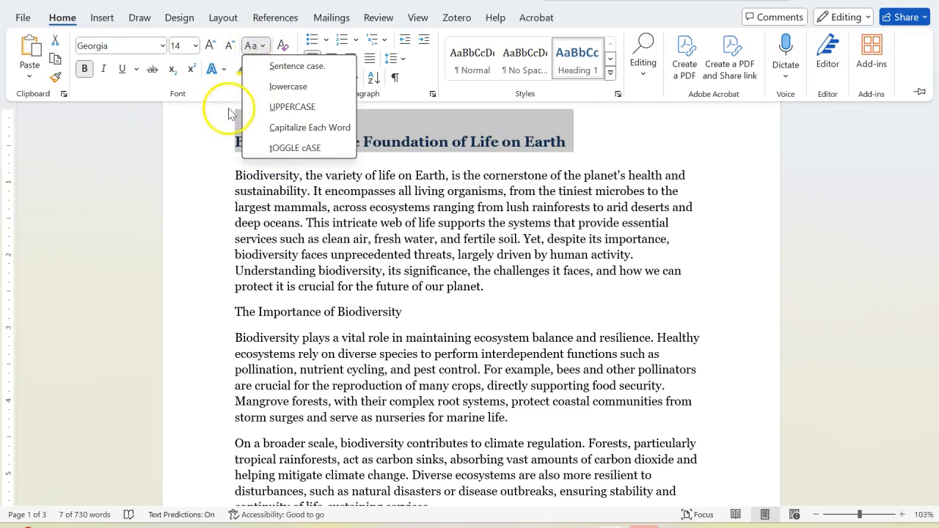
click(292, 108)
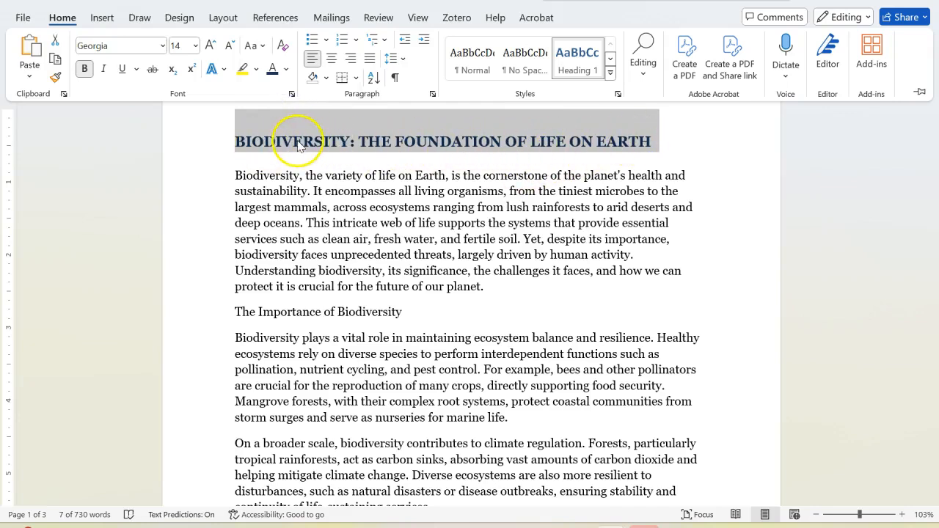
Change the case of the selected document title to Capitalize Each Word
click(259, 46)
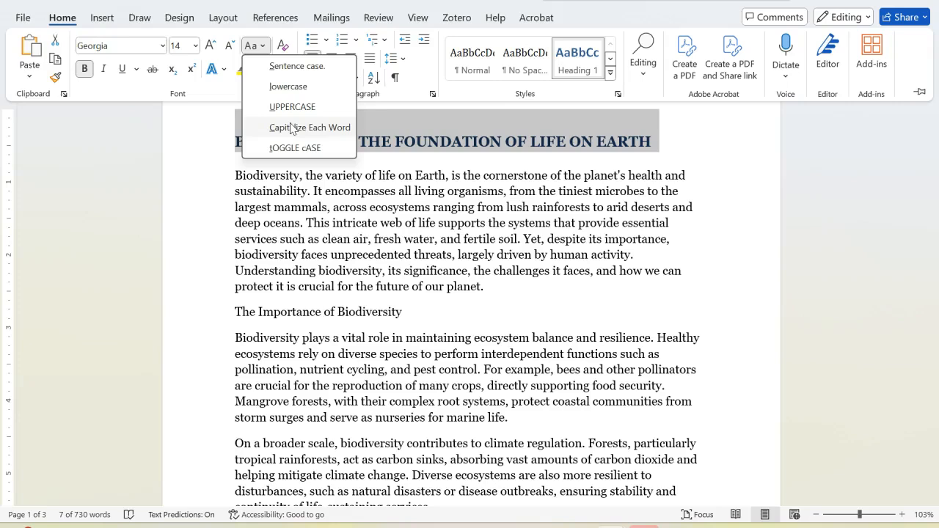
click(292, 129)
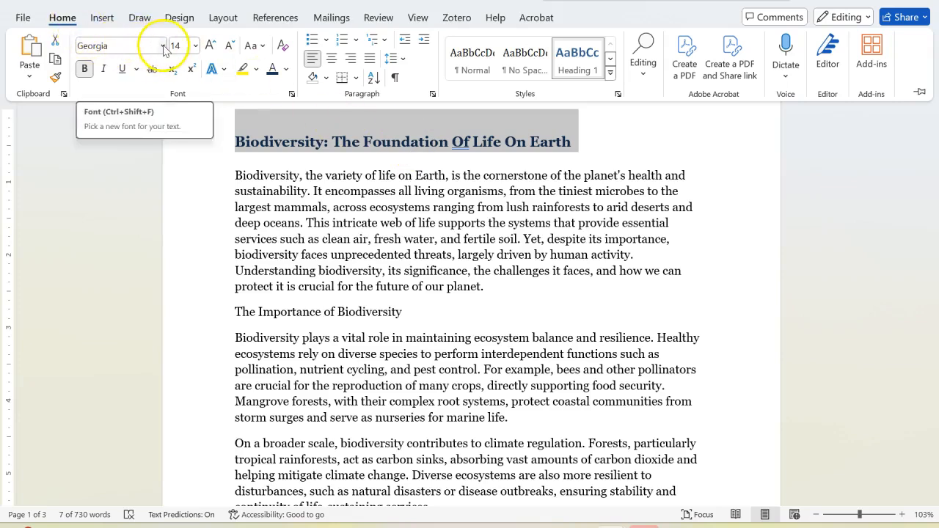
click(264, 46)
click(265, 46)
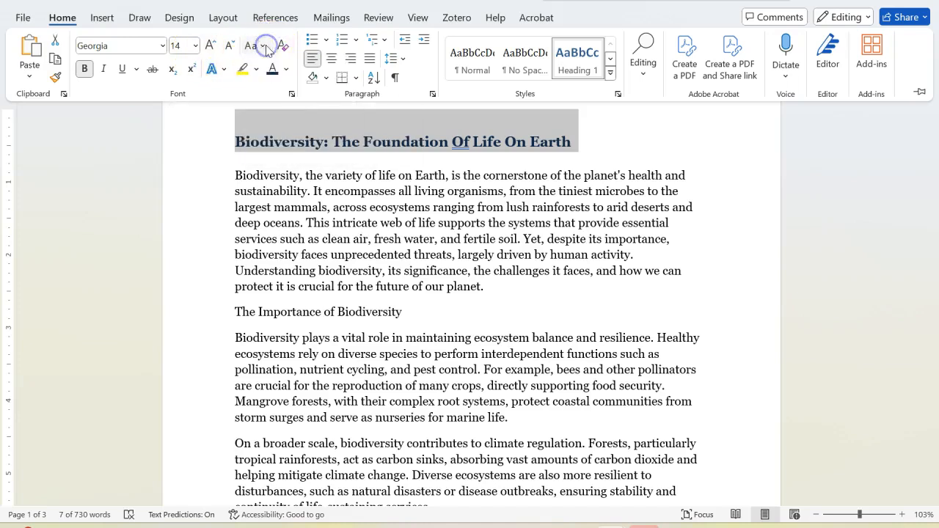